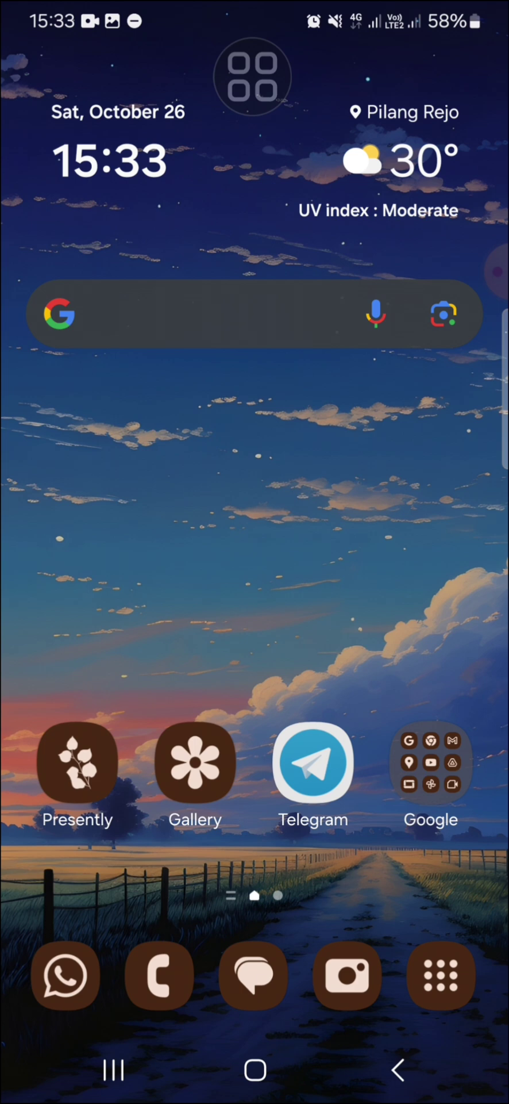
# Launch Samsung Notes from the Samsung folder in the app drawer
pyautogui.moveTo(255, 633); pyautogui.dragTo(255, 288)
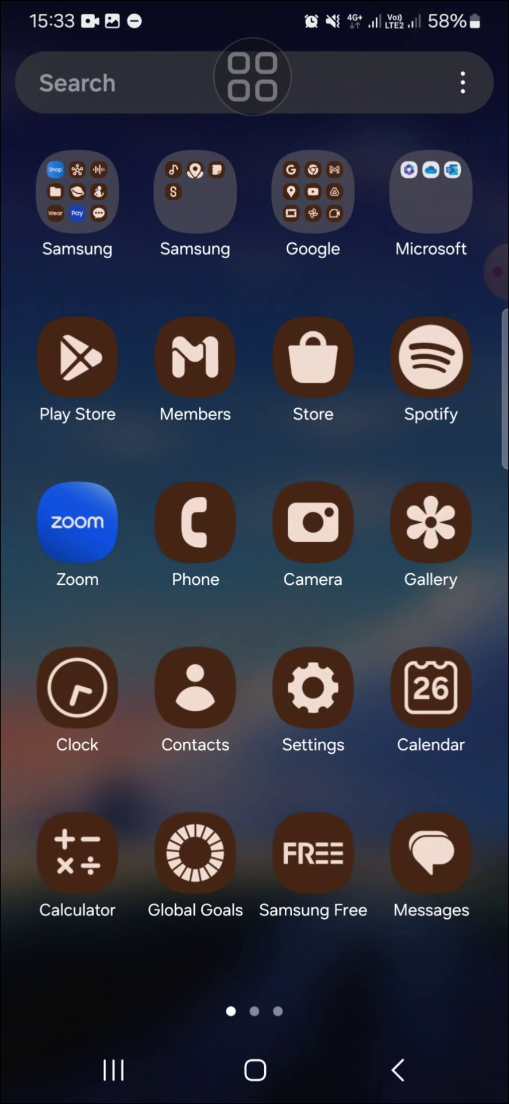
pyautogui.click(197, 190)
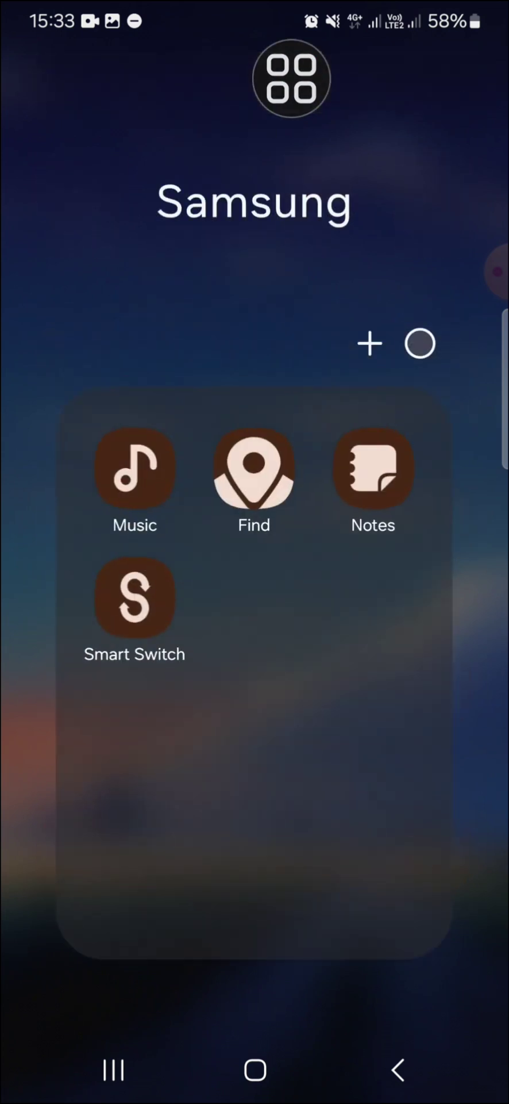
pyautogui.click(369, 498)
pyautogui.moveTo(272, 501)
pyautogui.mouseDown()
pyautogui.moveTo(320, 752)
pyautogui.moveTo(330, 583)
pyautogui.mouseUp()
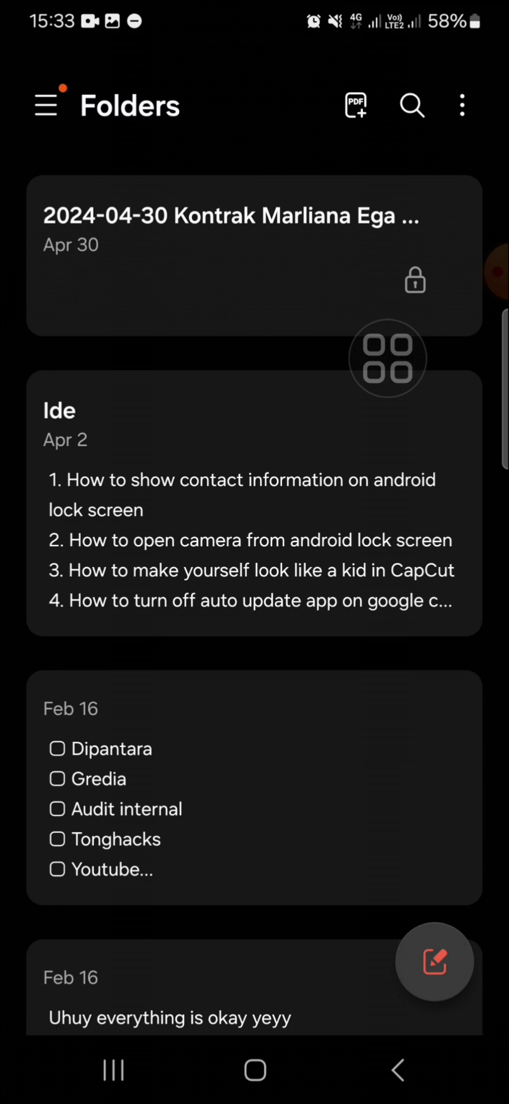
pyautogui.scroll(3, 362, 645)
pyautogui.scroll(10, 369, 689)
pyautogui.scroll(10, 418, 910)
pyautogui.scroll(10, 254, 575)
pyautogui.scroll(-10, 340, 475)
pyautogui.scroll(-10, 350, 689)
pyautogui.scroll(-5, 335, 640)
pyautogui.scroll(-3, 355, 562)
pyautogui.scroll(5, 367, 713)
pyautogui.scroll(2, 337, 650)
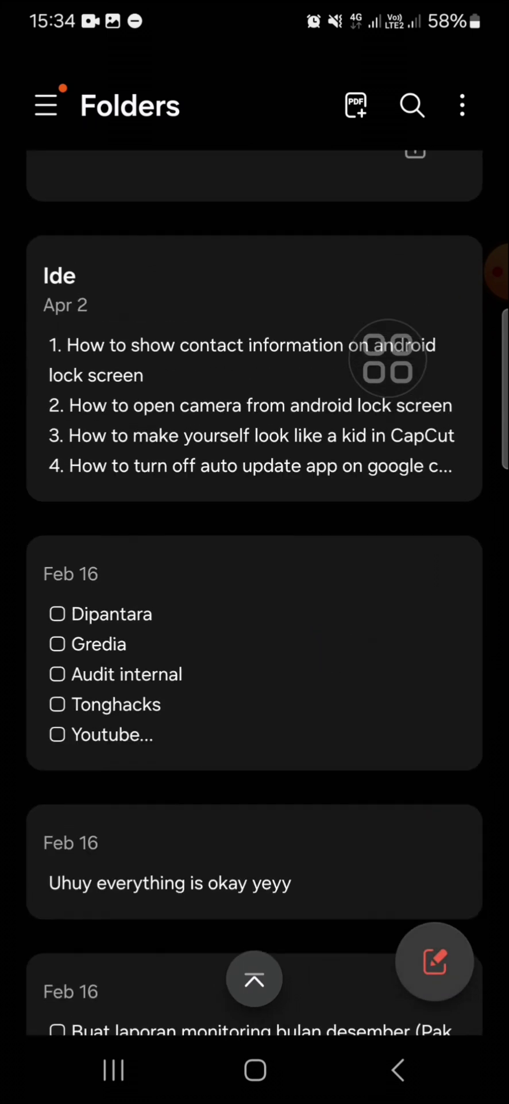
pyautogui.scroll(3, 338, 715)
pyautogui.scroll(-2, 337, 606)
pyautogui.click(368, 510)
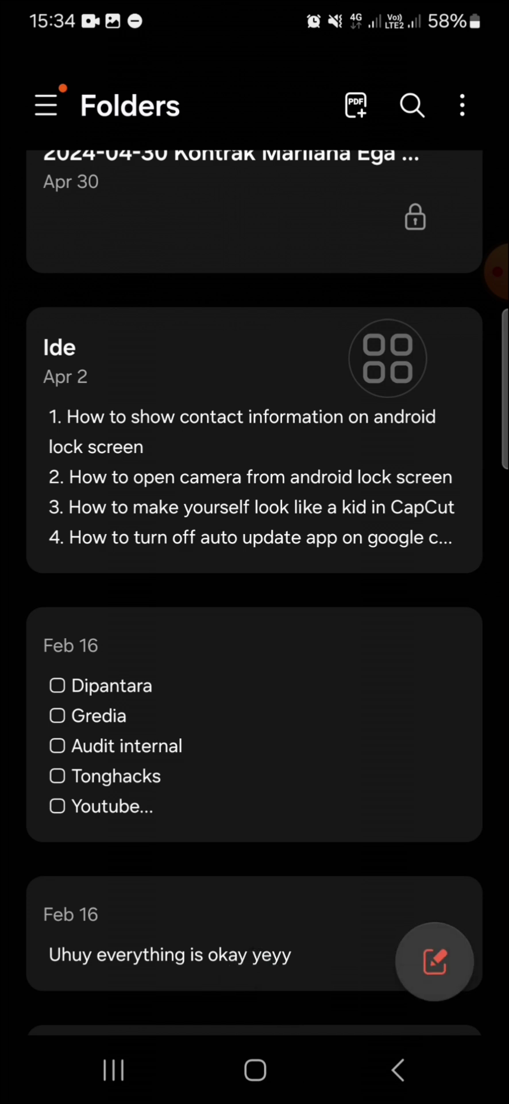
pyautogui.scroll(-2, 367, 561)
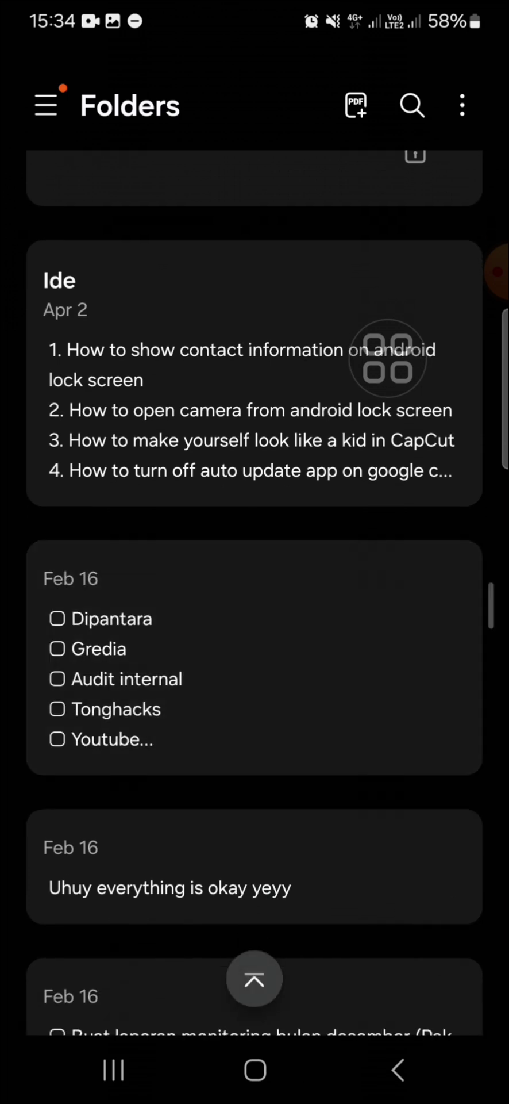
pyautogui.scroll(2, 338, 564)
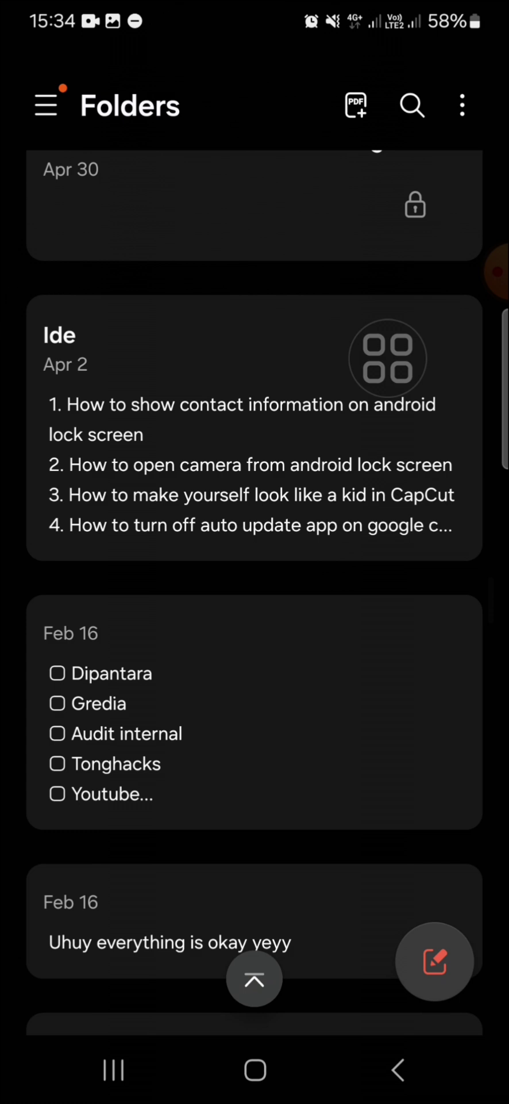
# Select the Ide note and the three Feb 16 notes, then bring up the share-format choices
pyautogui.click(346, 467)
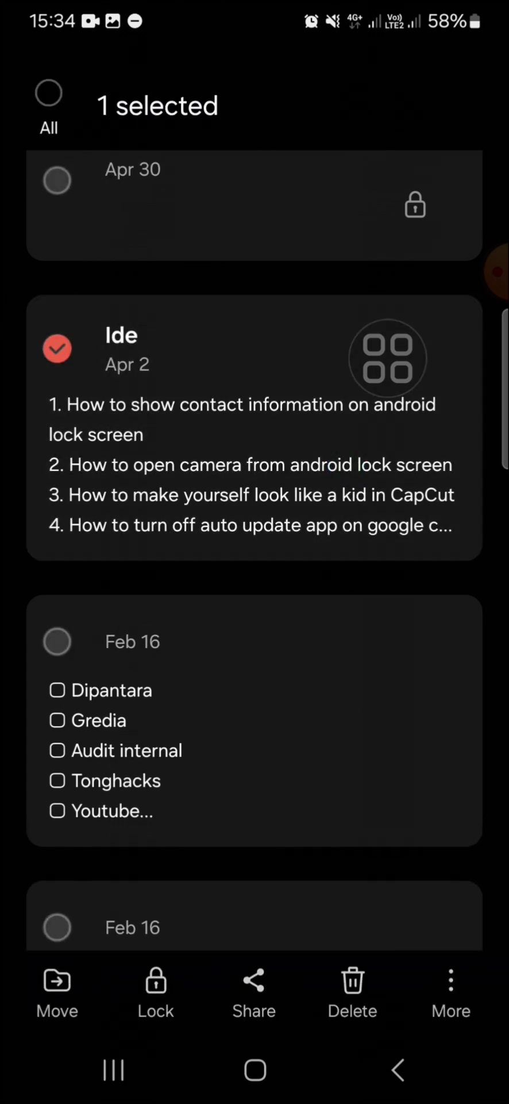
pyautogui.click(301, 719)
pyautogui.scroll(-4, 361, 575)
pyautogui.click(93, 655)
pyautogui.scroll(-3, 93, 655)
pyautogui.click(55, 647)
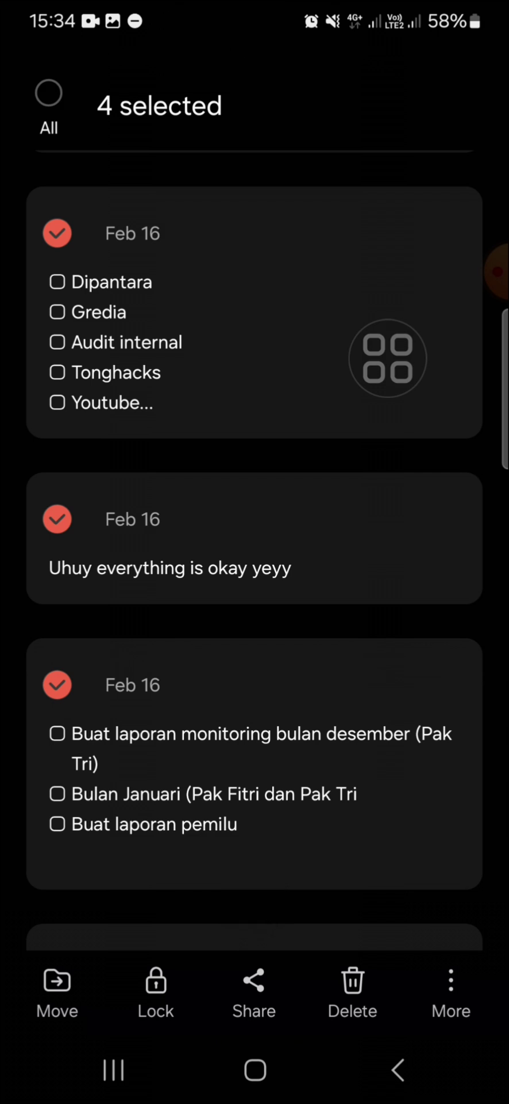
pyautogui.moveTo(388, 358); pyautogui.dragTo(293, 810)
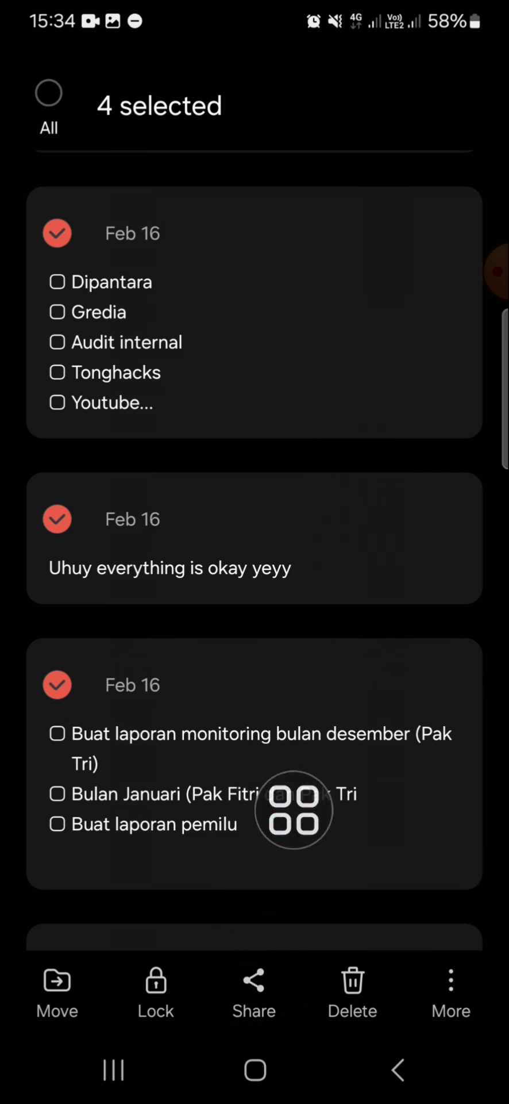
pyautogui.click(254, 989)
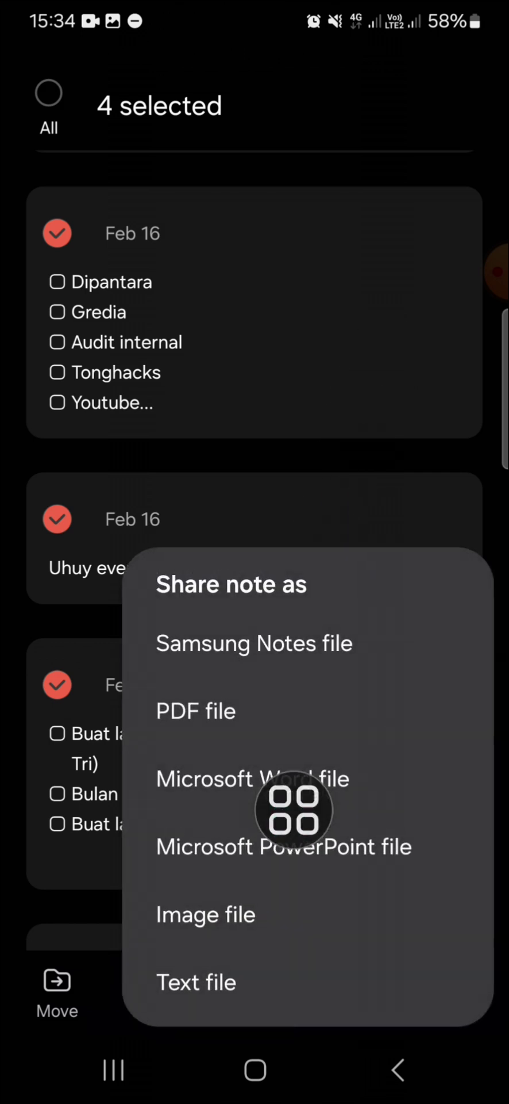
pyautogui.moveTo(294, 811)
pyautogui.mouseDown()
pyautogui.moveTo(326, 945)
pyautogui.moveTo(339, 609)
pyautogui.moveTo(410, 599)
pyautogui.moveTo(429, 659)
pyautogui.moveTo(347, 721)
pyautogui.moveTo(419, 740)
pyautogui.moveTo(273, 783)
pyautogui.moveTo(463, 862)
pyautogui.moveTo(396, 925)
pyautogui.moveTo(314, 1044)
pyautogui.moveTo(369, 1026)
pyautogui.moveTo(299, 581)
pyautogui.moveTo(274, 618)
pyautogui.moveTo(436, 645)
pyautogui.mouseUp()
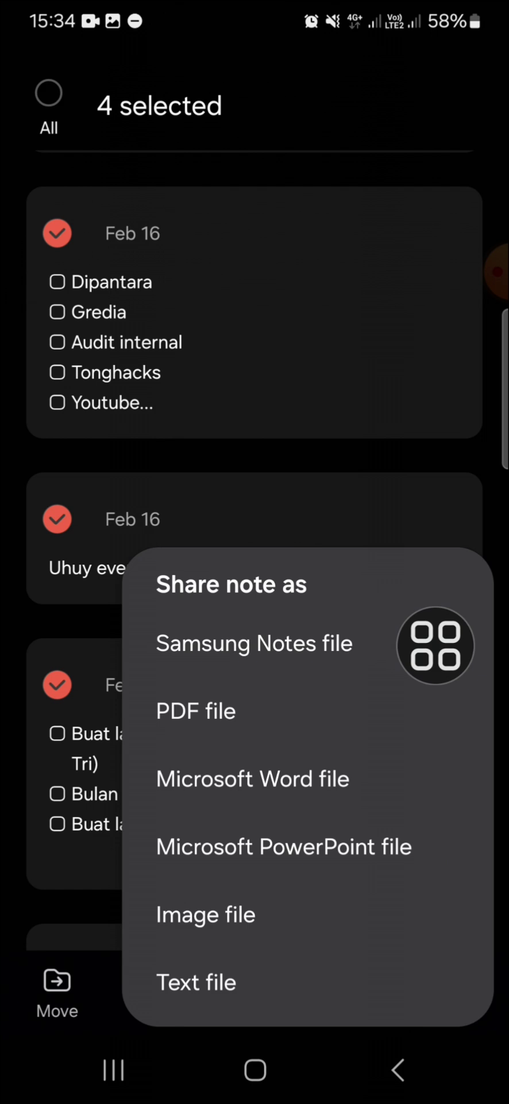
pyautogui.moveTo(436, 645)
pyautogui.mouseDown()
pyautogui.moveTo(258, 645)
pyautogui.moveTo(381, 635)
pyautogui.moveTo(232, 648)
pyautogui.moveTo(230, 637)
pyautogui.moveTo(224, 644)
pyautogui.moveTo(332, 647)
pyautogui.moveTo(271, 622)
pyautogui.moveTo(357, 526)
pyautogui.moveTo(379, 520)
pyautogui.moveTo(296, 644)
pyautogui.moveTo(381, 640)
pyautogui.moveTo(349, 663)
pyautogui.moveTo(208, 634)
pyautogui.moveTo(416, 544)
pyautogui.moveTo(372, 646)
pyautogui.mouseUp()
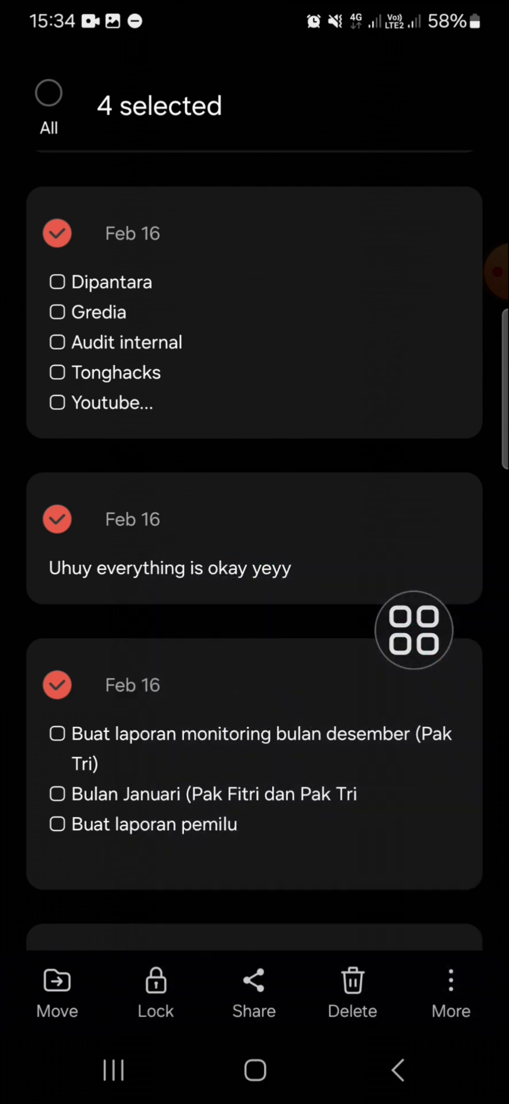
# Share the selected notes in the Samsung Notes file format
pyautogui.click(254, 989)
pyautogui.moveTo(414, 629); pyautogui.dragTo(394, 718)
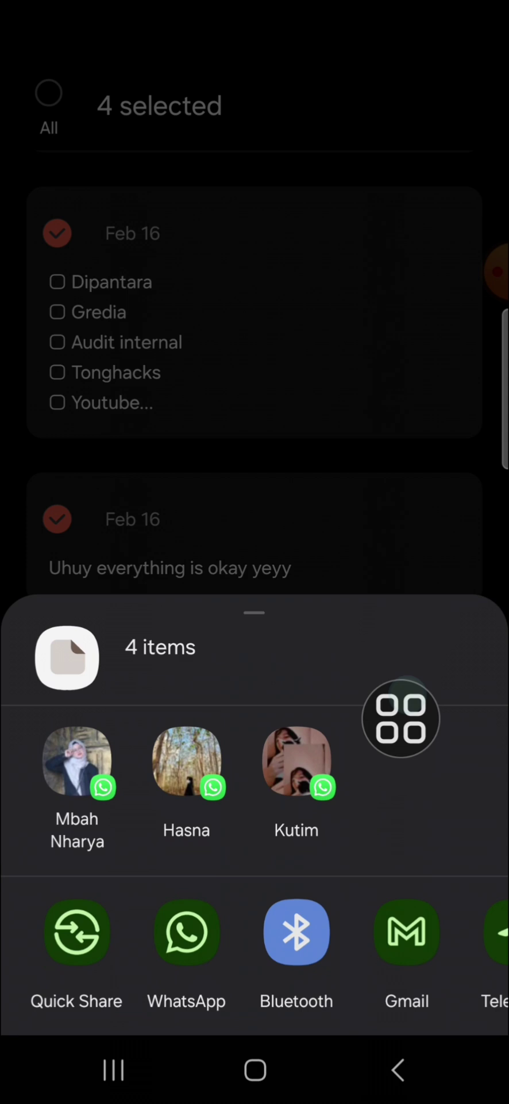
pyautogui.moveTo(401, 947); pyautogui.dragTo(81, 947)
pyautogui.moveTo(402, 949)
pyautogui.mouseDown()
pyautogui.moveTo(271, 966)
pyautogui.moveTo(92, 955)
pyautogui.mouseUp()
pyautogui.moveTo(400, 719)
pyautogui.mouseDown()
pyautogui.moveTo(406, 782)
pyautogui.moveTo(460, 788)
pyautogui.moveTo(423, 1009)
pyautogui.moveTo(460, 753)
pyautogui.mouseUp()
# Choose Bluetooth from the share sheet's full app list
pyautogui.click(432, 932)
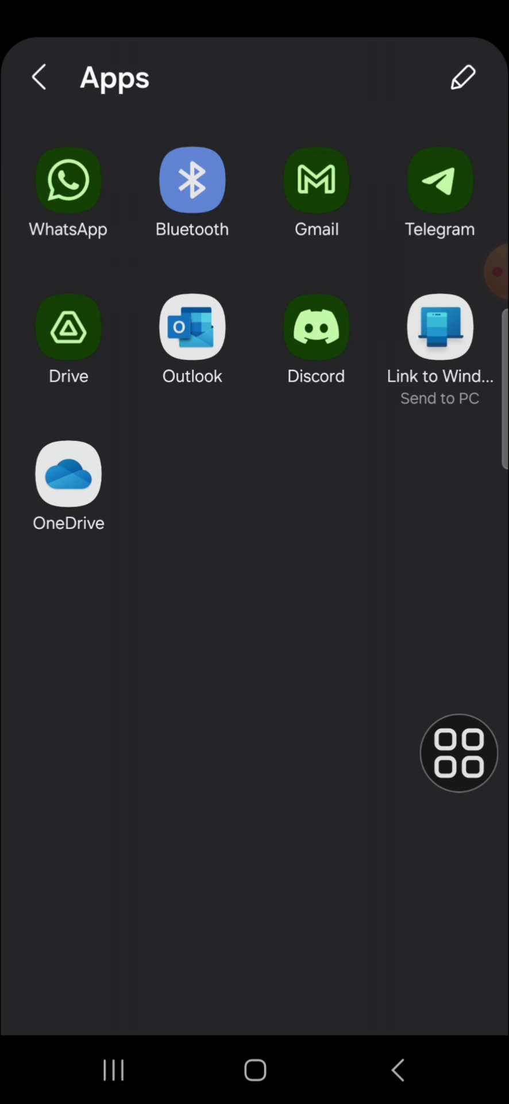
pyautogui.moveTo(460, 753)
pyautogui.mouseDown()
pyautogui.moveTo(381, 480)
pyautogui.moveTo(217, 246)
pyautogui.moveTo(272, 274)
pyautogui.mouseUp()
pyautogui.click(193, 189)
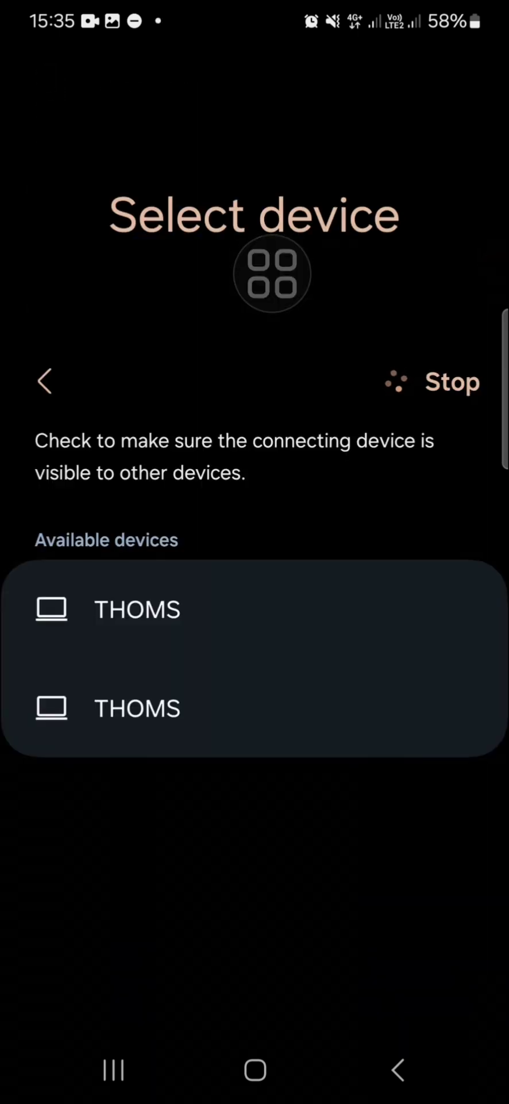
# Send the notes to the newly discovered phone under Available devices
pyautogui.scroll(-5, 465, 690)
pyautogui.scroll(5, 465, 732)
pyautogui.click(335, 817)
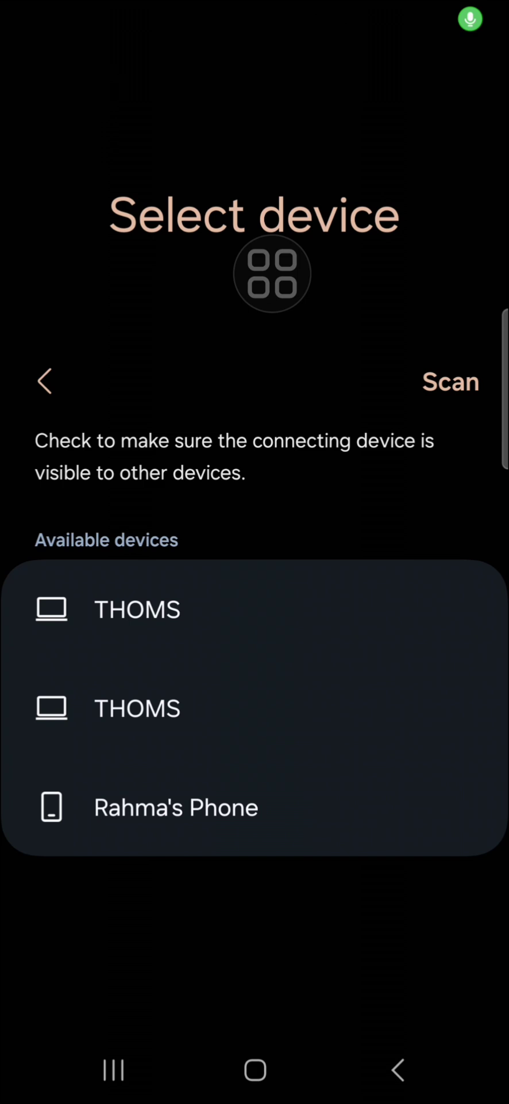
pyautogui.moveTo(272, 273)
pyautogui.mouseDown()
pyautogui.moveTo(218, 805)
pyautogui.moveTo(325, 792)
pyautogui.moveTo(256, 805)
pyautogui.moveTo(270, 601)
pyautogui.mouseUp()
pyautogui.click(199, 806)
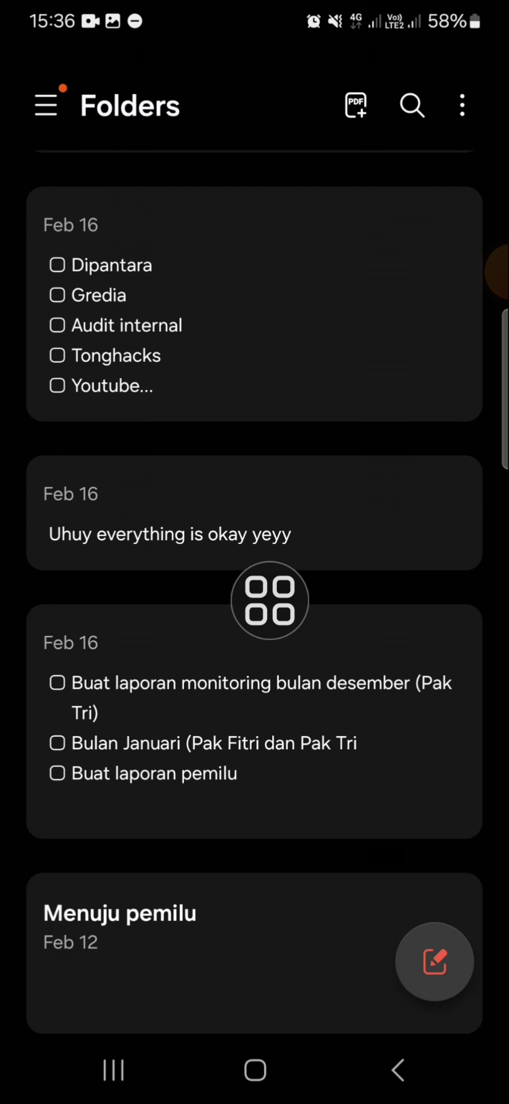
# Check the notification panel for the Bluetooth .sdocx transfer progress
pyautogui.moveTo(425, 160); pyautogui.dragTo(426, 517)
pyautogui.moveTo(356, 883); pyautogui.dragTo(366, 564)
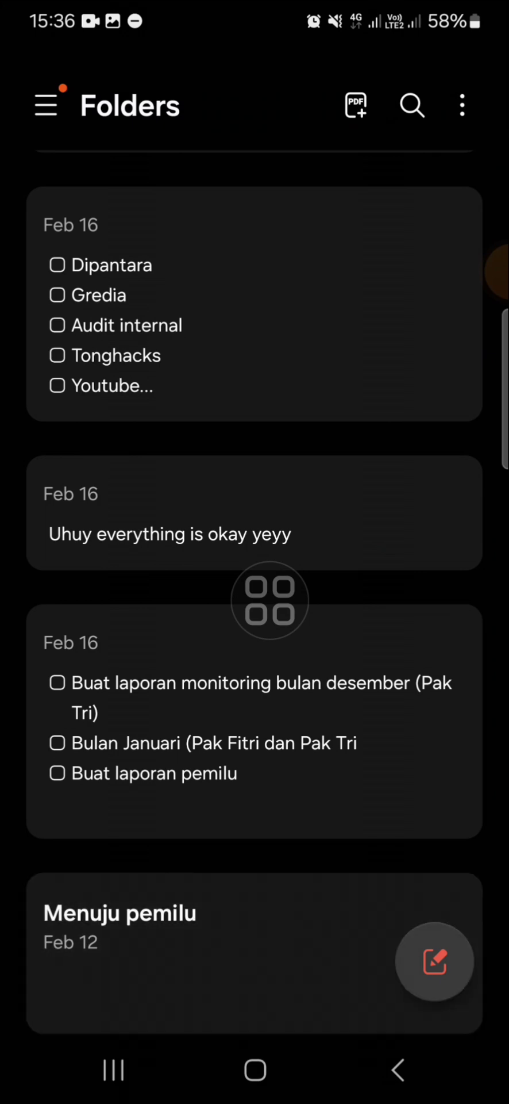
pyautogui.click(253, 305)
pyautogui.moveTo(253, 12); pyautogui.dragTo(253, 575)
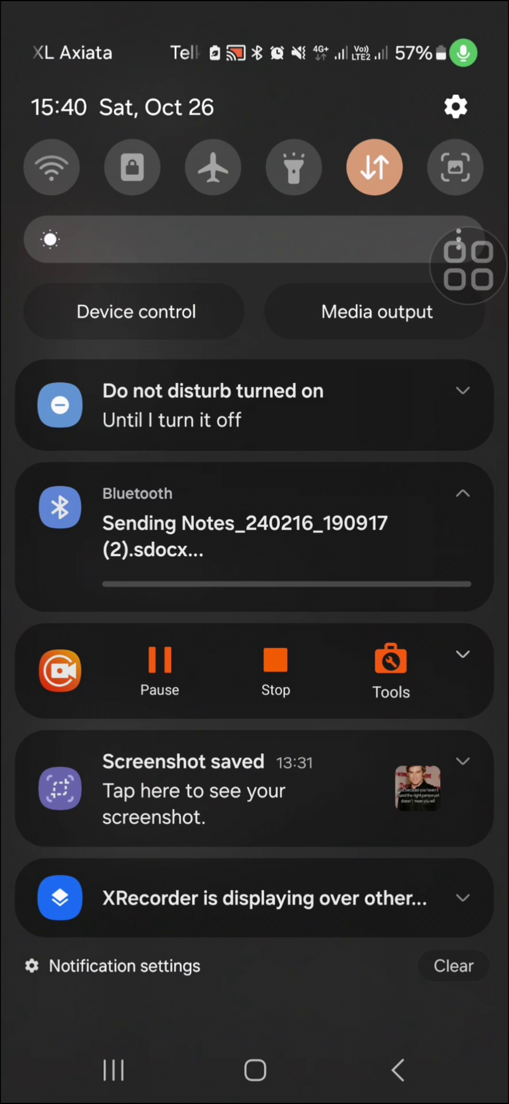
# Wait for the Bluetooth notification to read Files sent and expand it
pyautogui.moveTo(469, 265)
pyautogui.mouseDown()
pyautogui.moveTo(413, 616)
pyautogui.moveTo(422, 470)
pyautogui.mouseUp()
pyautogui.click(155, 660)
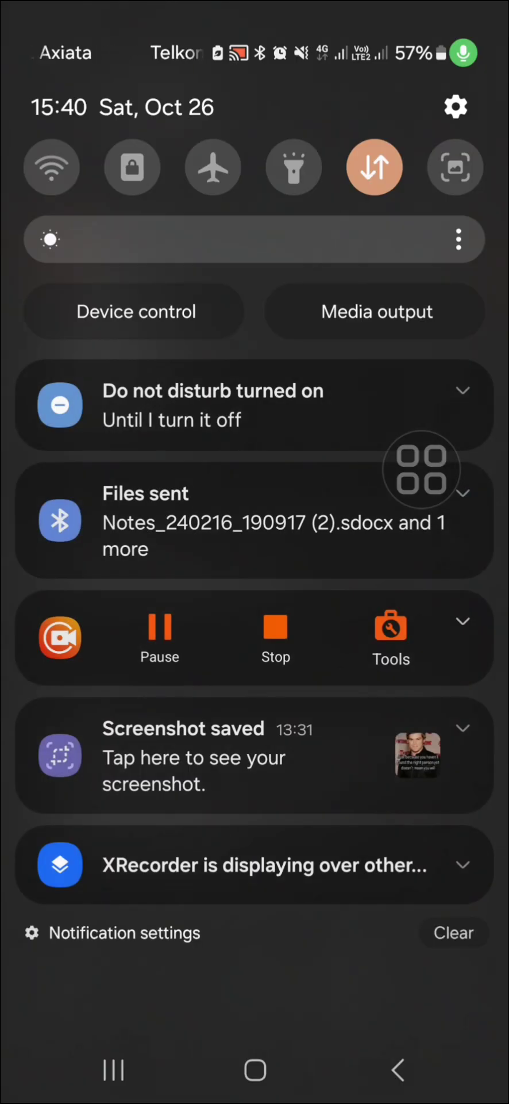
pyautogui.moveTo(422, 469)
pyautogui.mouseDown()
pyautogui.moveTo(441, 534)
pyautogui.moveTo(204, 526)
pyautogui.moveTo(438, 543)
pyautogui.moveTo(373, 518)
pyautogui.mouseUp()
pyautogui.click(408, 511)
# Close the notification panel and return to the home screen
pyautogui.moveTo(274, 947); pyautogui.dragTo(274, 575)
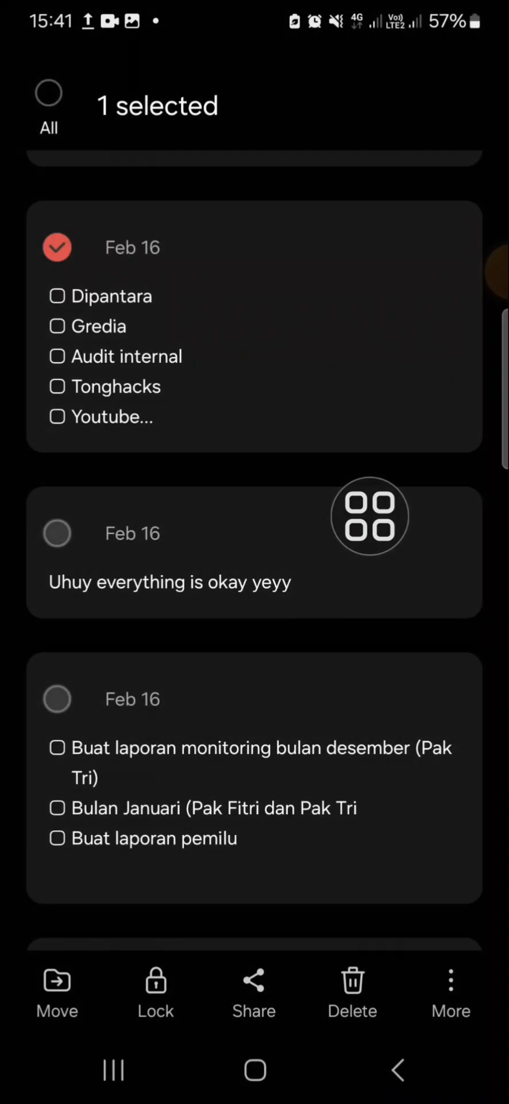
pyautogui.click(254, 1070)
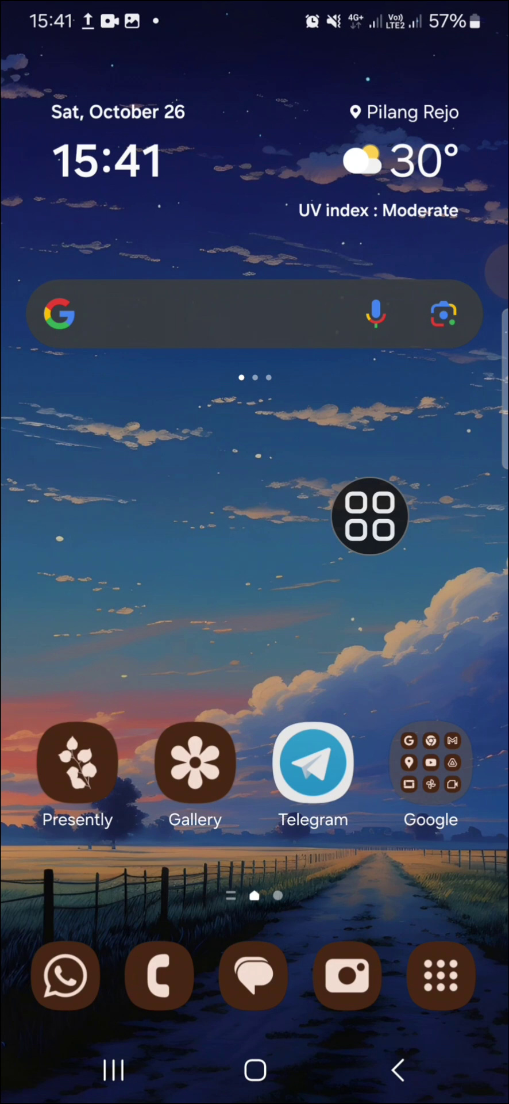